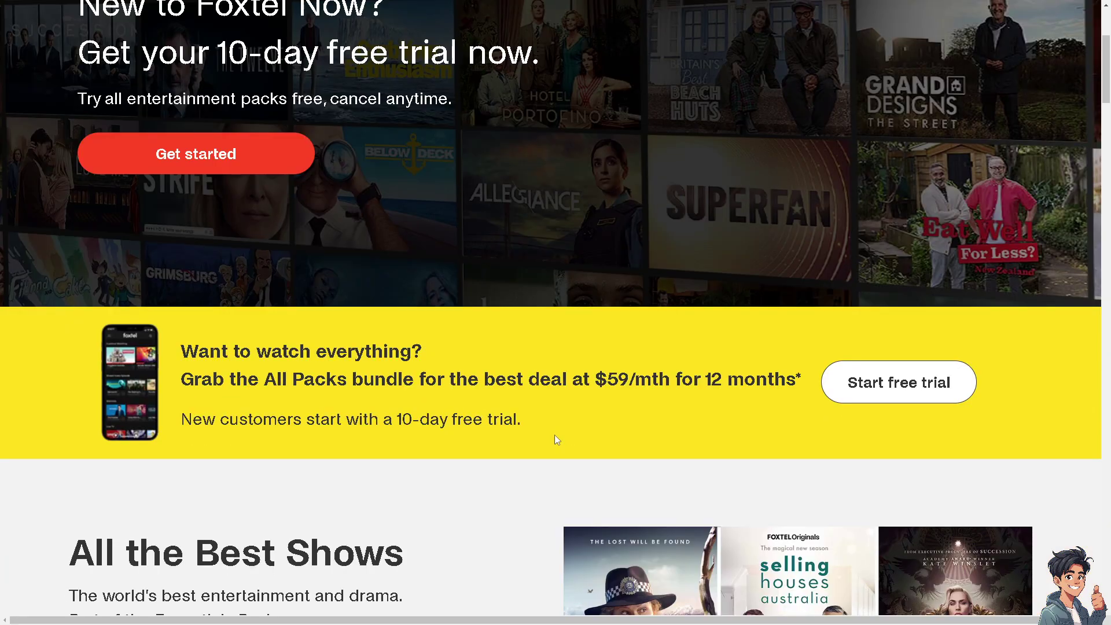
{"action": "scroll", "coordinate": [554, 439], "scroll_direction": "down", "scroll_amount": 1}
{"action": "scroll", "coordinate": [557, 440], "scroll_direction": "down", "scroll_amount": 1}
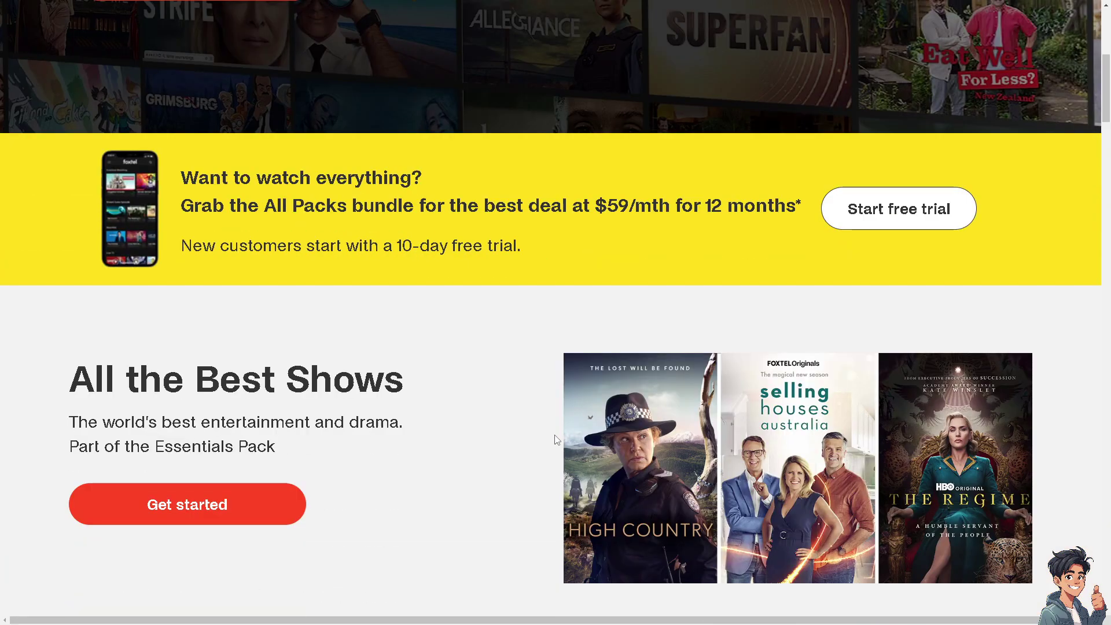
{"action": "scroll", "coordinate": [557, 440], "scroll_direction": "down", "scroll_amount": 3}
{"action": "scroll", "coordinate": [556, 440], "scroll_direction": "down", "scroll_amount": 1}
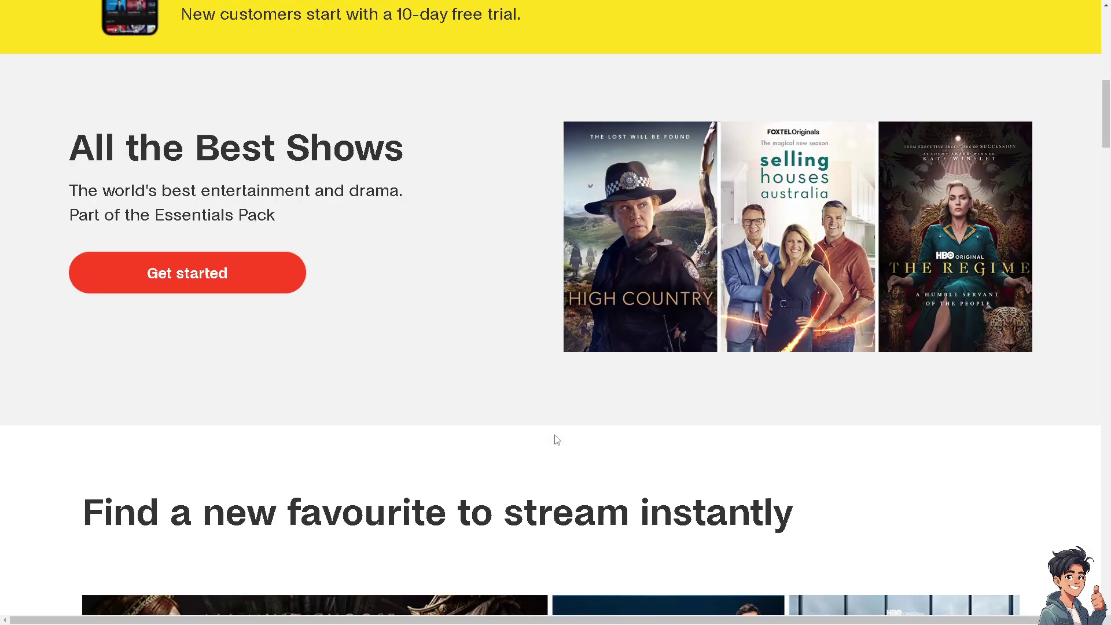
{"action": "scroll", "coordinate": [556, 440], "scroll_direction": "down", "scroll_amount": 1}
{"action": "scroll", "coordinate": [556, 440], "scroll_direction": "down", "scroll_amount": 2}
{"action": "scroll", "coordinate": [554, 439], "scroll_direction": "down", "scroll_amount": 3}
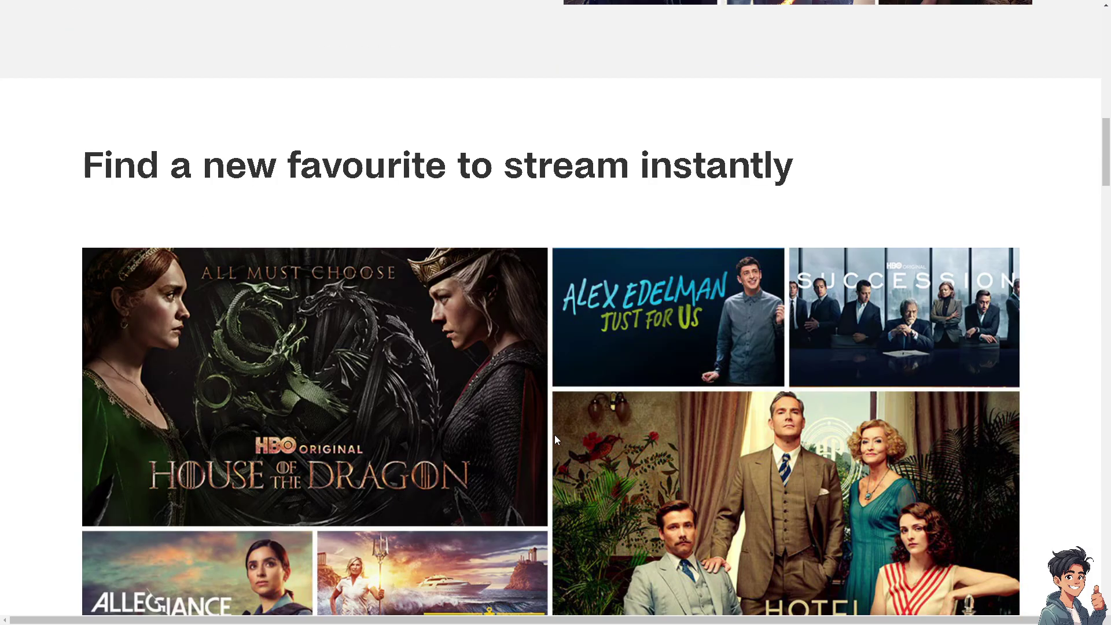
{"action": "scroll", "coordinate": [554, 439], "scroll_direction": "down", "scroll_amount": 5}
{"action": "scroll", "coordinate": [554, 440], "scroll_direction": "down", "scroll_amount": 2}
{"action": "scroll", "coordinate": [555, 439], "scroll_direction": "down", "scroll_amount": 3}
{"action": "scroll", "coordinate": [555, 437], "scroll_direction": "down", "scroll_amount": 1}
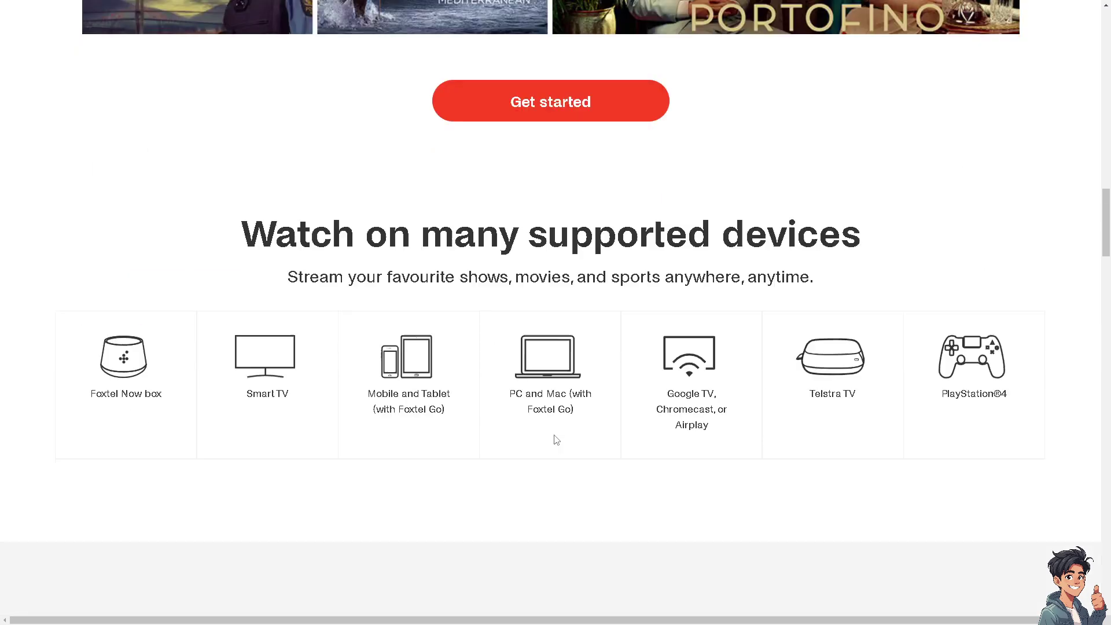
{"action": "scroll", "coordinate": [554, 438], "scroll_direction": "down", "scroll_amount": 2}
{"action": "scroll", "coordinate": [555, 438], "scroll_direction": "down", "scroll_amount": 4}
{"action": "scroll", "coordinate": [554, 438], "scroll_direction": "down", "scroll_amount": 1}
{"action": "scroll", "coordinate": [554, 435], "scroll_direction": "down", "scroll_amount": 1}
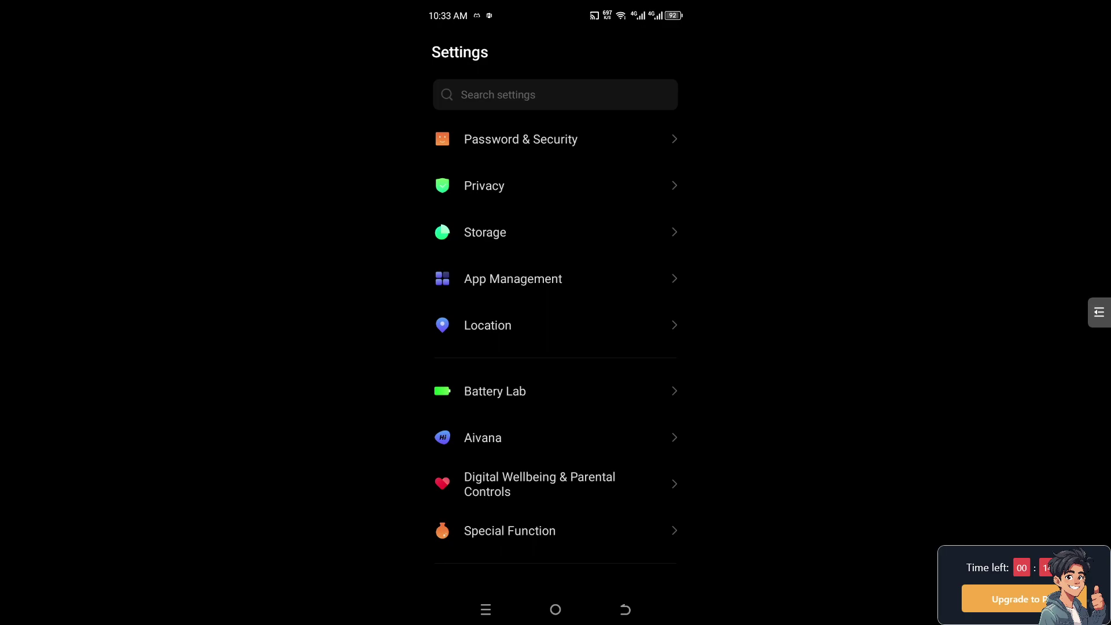
Step: Search Android's installed-apps list for 'foxtel', which finds no matching app
{"action": "left_click", "coordinate": [513, 279]}
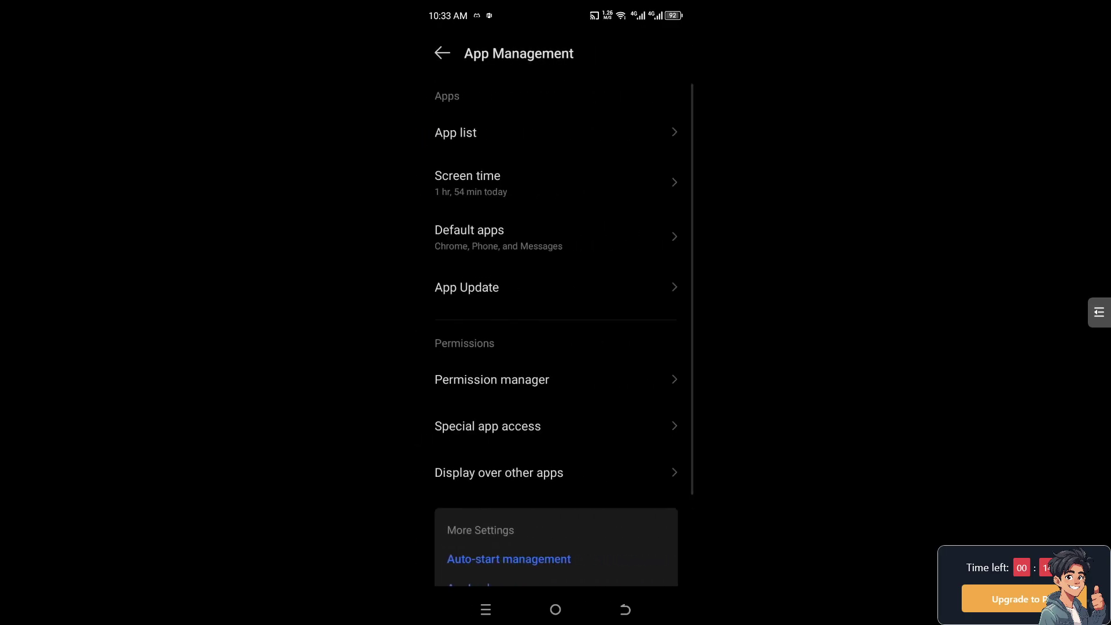
{"action": "left_click", "coordinate": [521, 132]}
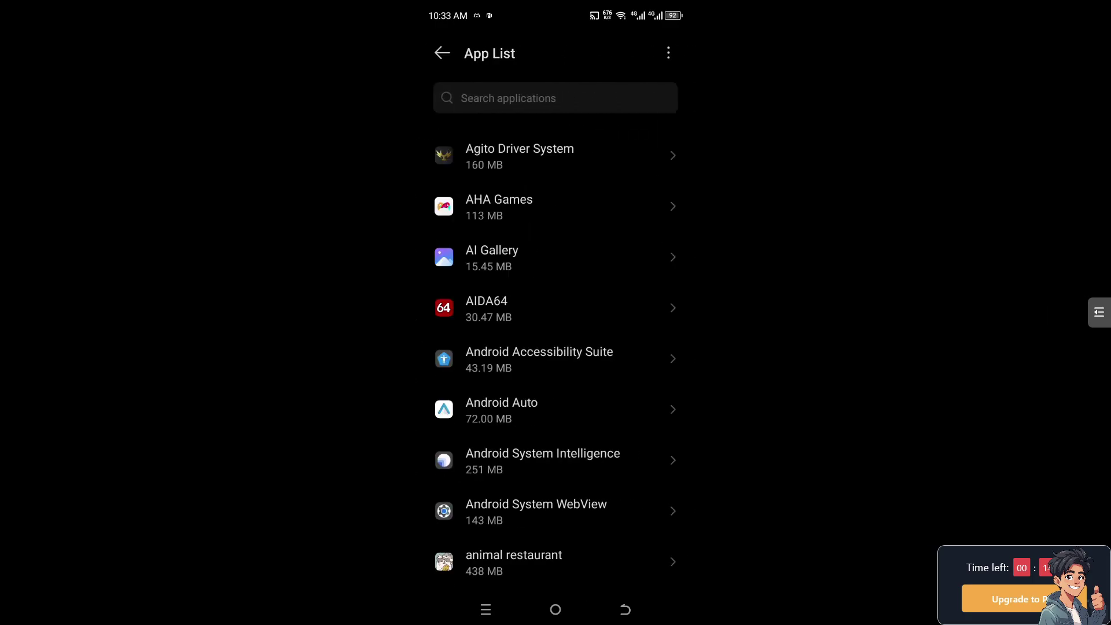
{"action": "left_click", "coordinate": [555, 96]}
{"action": "type", "text": "fox"}
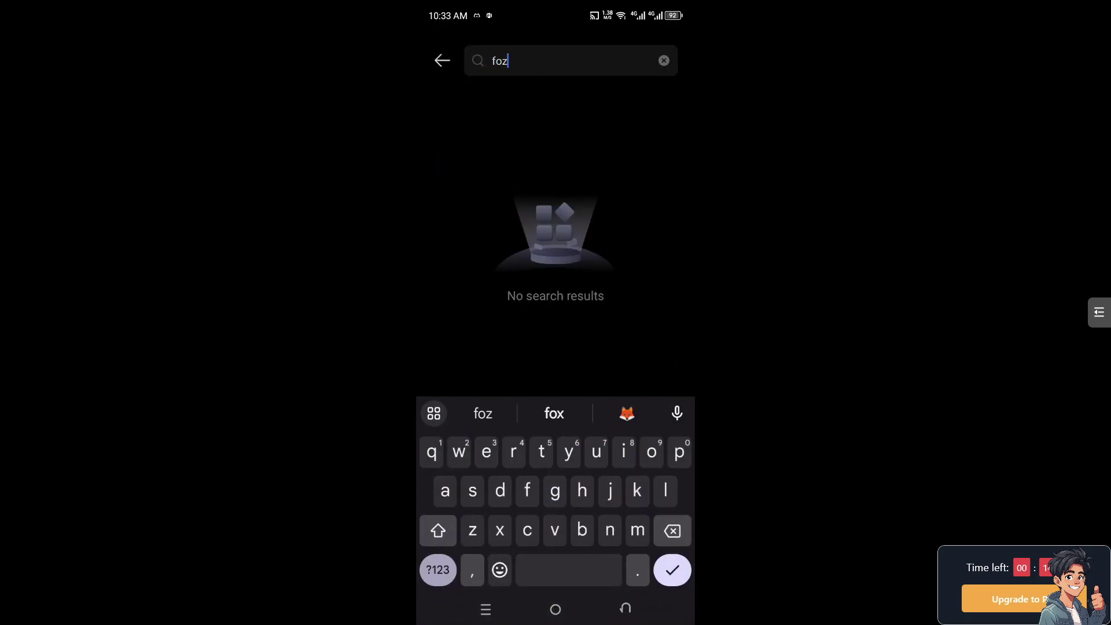
{"action": "type", "text": "t"}
{"action": "left_click", "coordinate": [486, 451]}
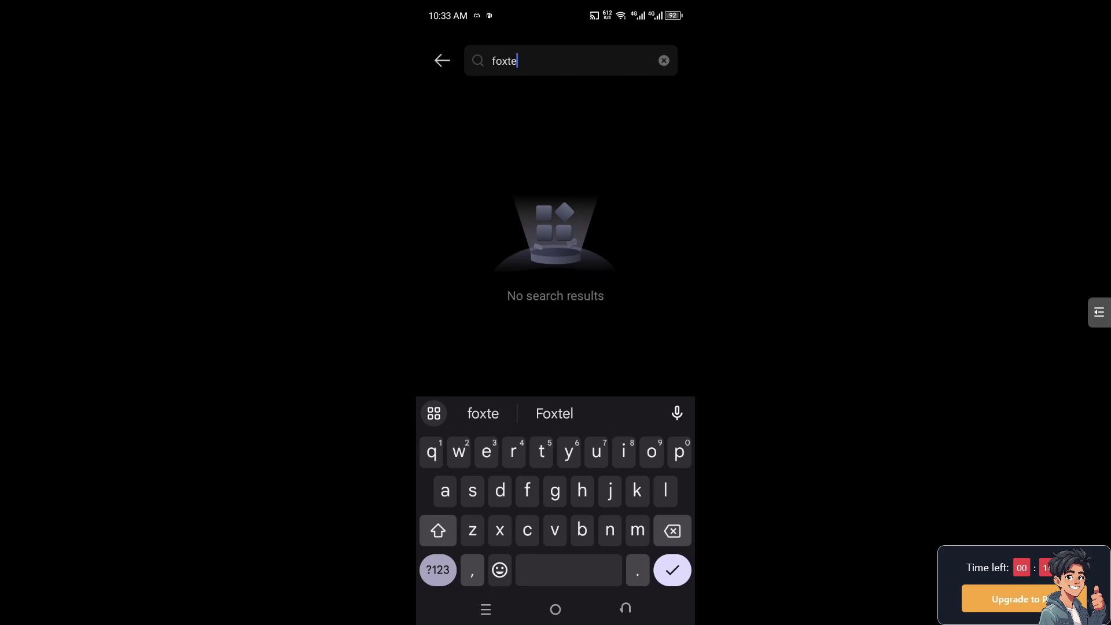
{"action": "type", "text": "l"}
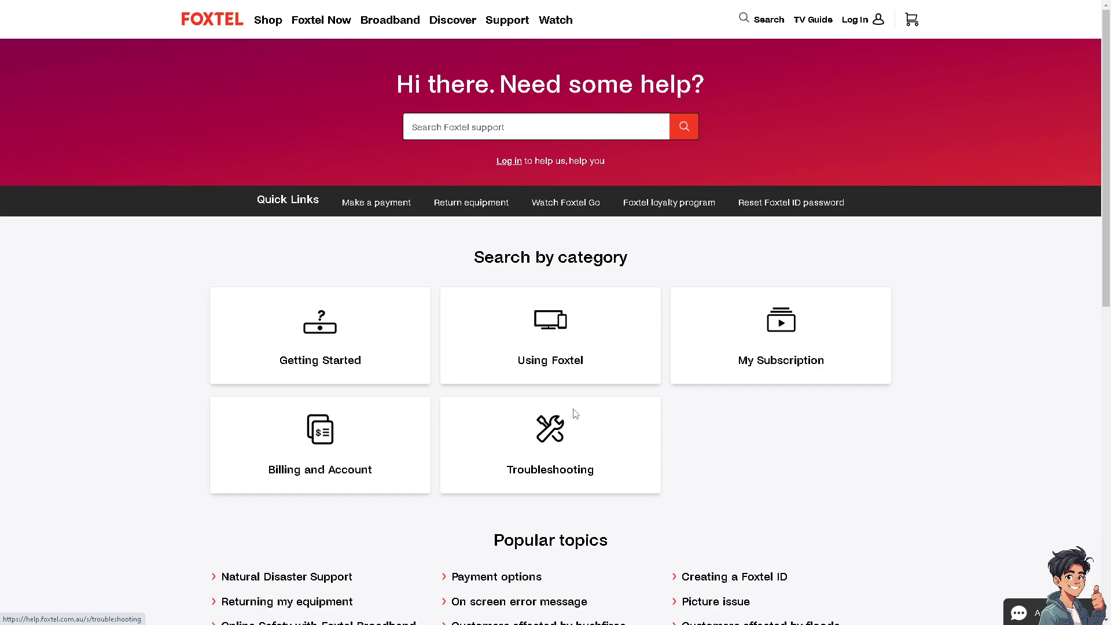
{"action": "scroll", "coordinate": [573, 414], "scroll_direction": "down", "scroll_amount": 1}
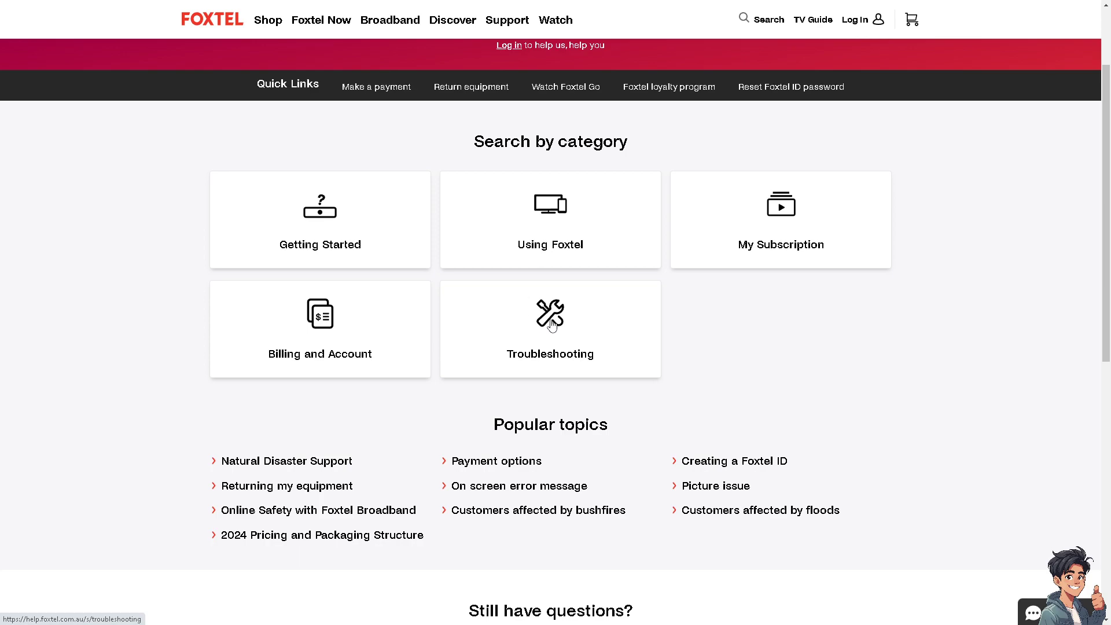
{"action": "scroll", "coordinate": [550, 325], "scroll_direction": "down", "scroll_amount": 1}
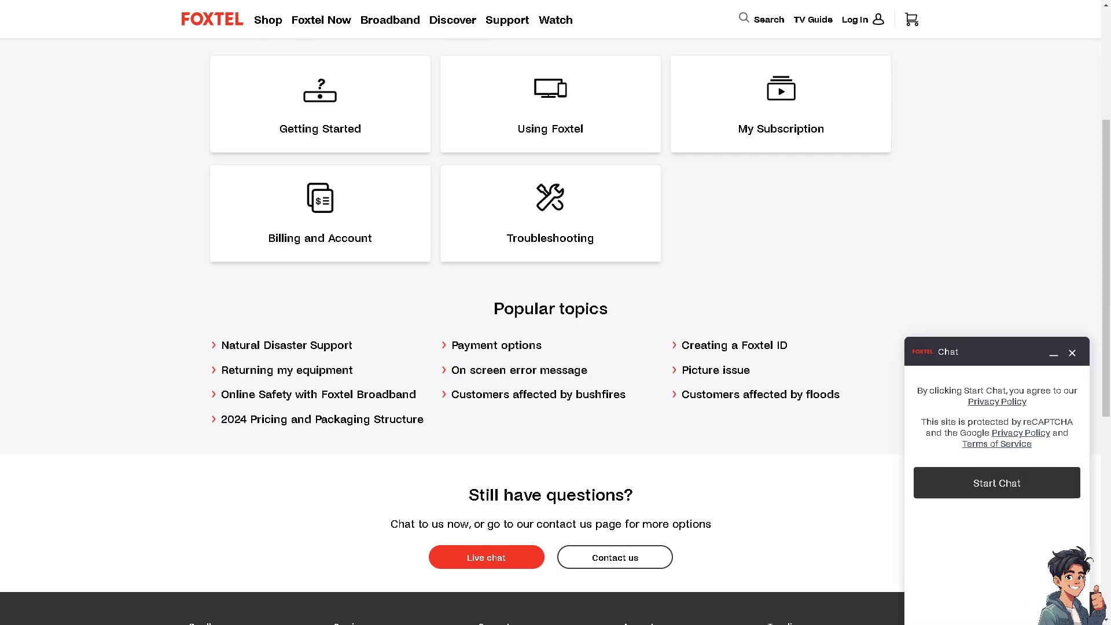
Step: Start a Foxtel Help live chat and clear the first pasted draft from the message box
{"action": "left_click", "coordinate": [990, 491]}
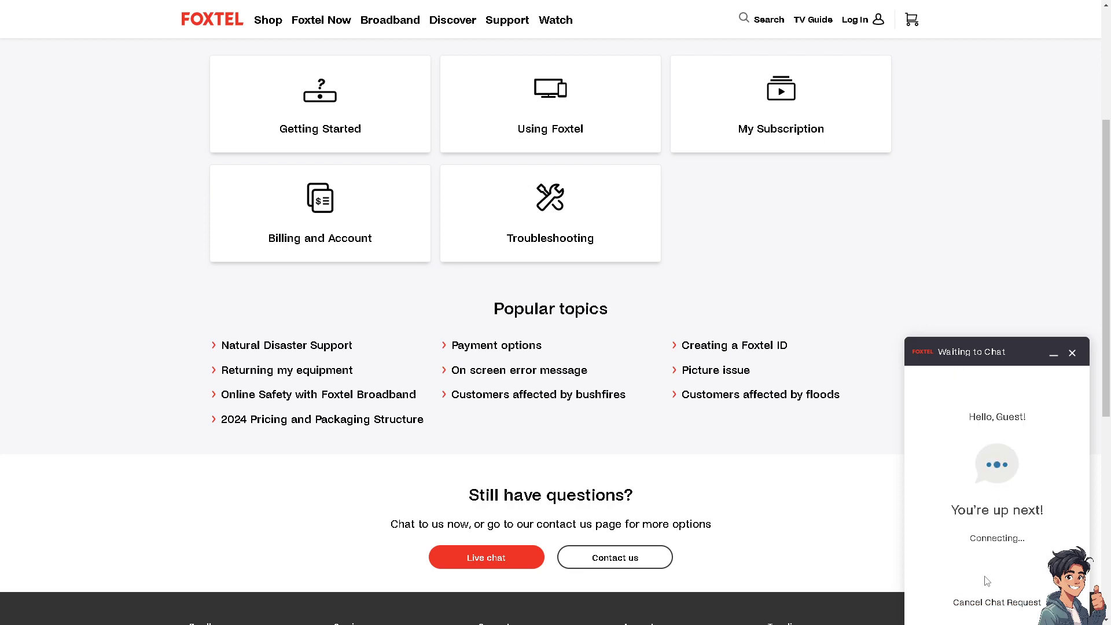
{"action": "left_click", "coordinate": [994, 606]}
{"action": "type", "text": "ChatGPT ChatGPT"}
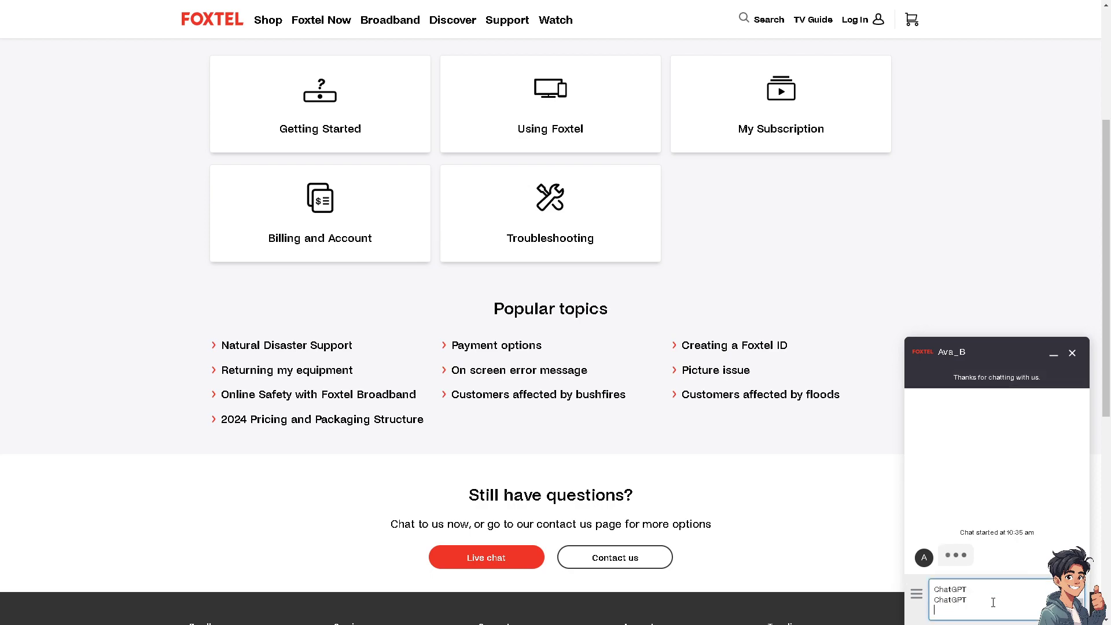
{"action": "key", "text": "ctrl+a"}
{"action": "key", "text": "ctrl+c"}
{"action": "key", "text": "BackSpace"}
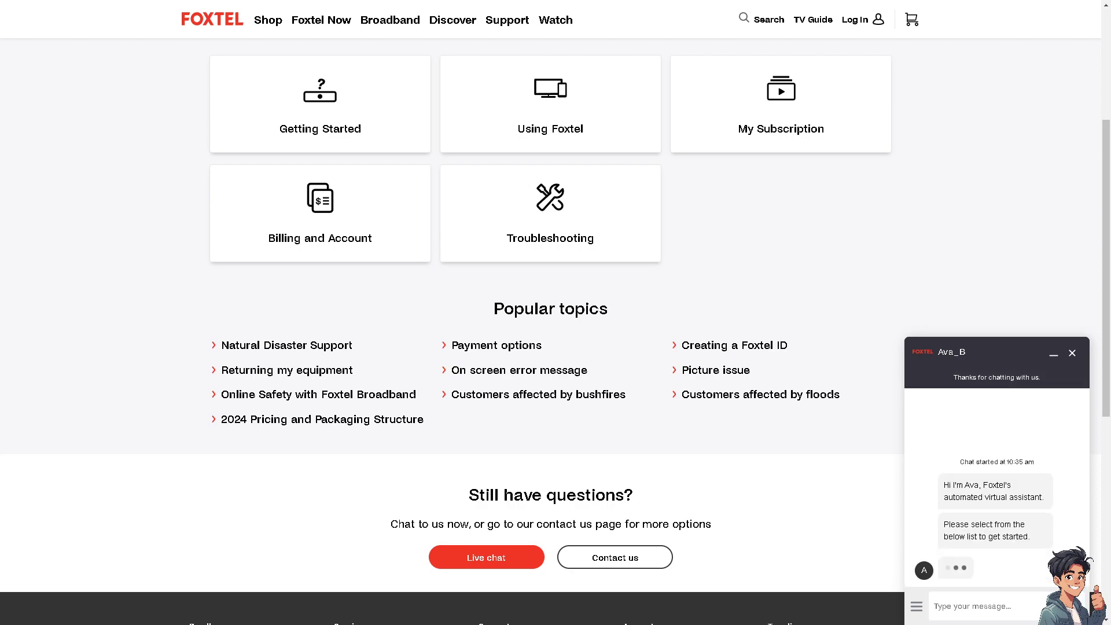
Step: Send 'How to Fix Foxtel Go App Not Working' in the chat, then go to Contact Us
{"action": "key", "text": "ctrl+v"}
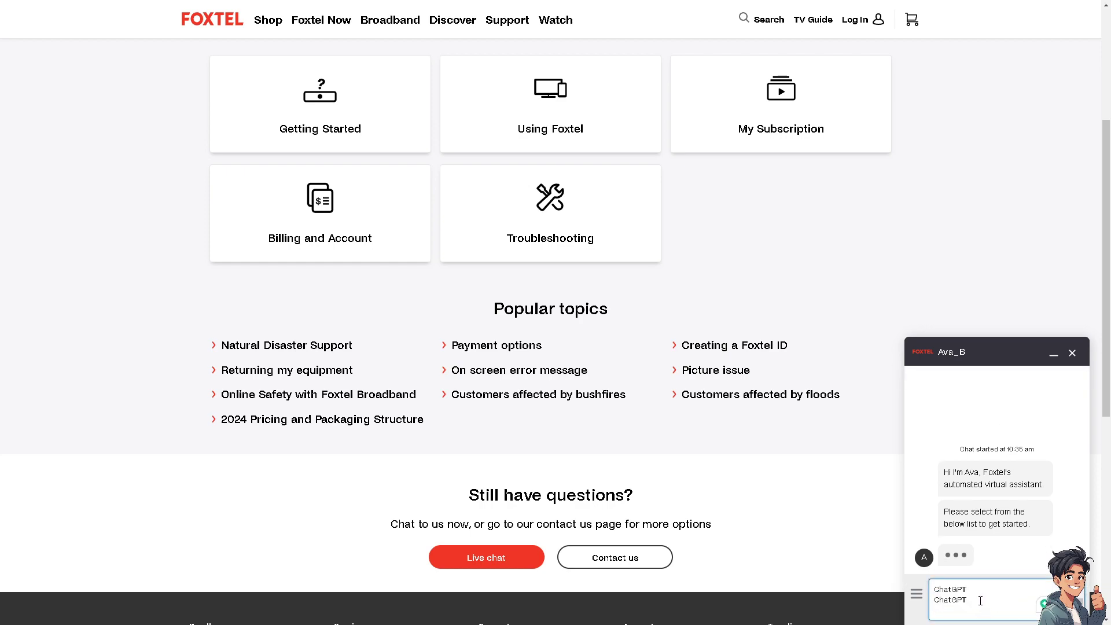
{"action": "key", "text": "BackSpace"}
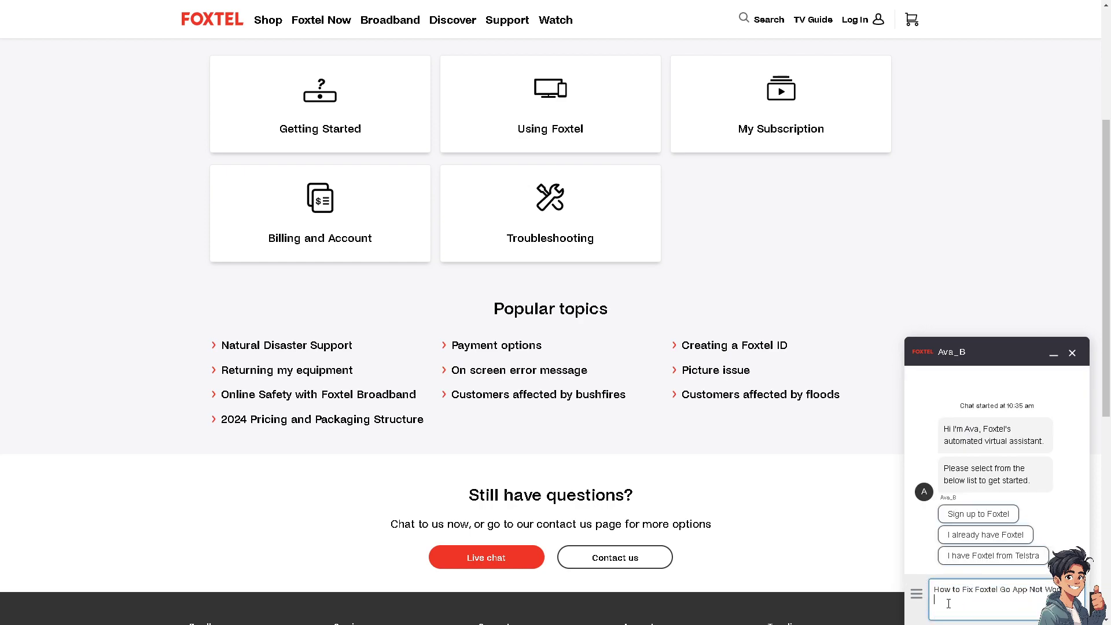
{"action": "key", "text": "Return"}
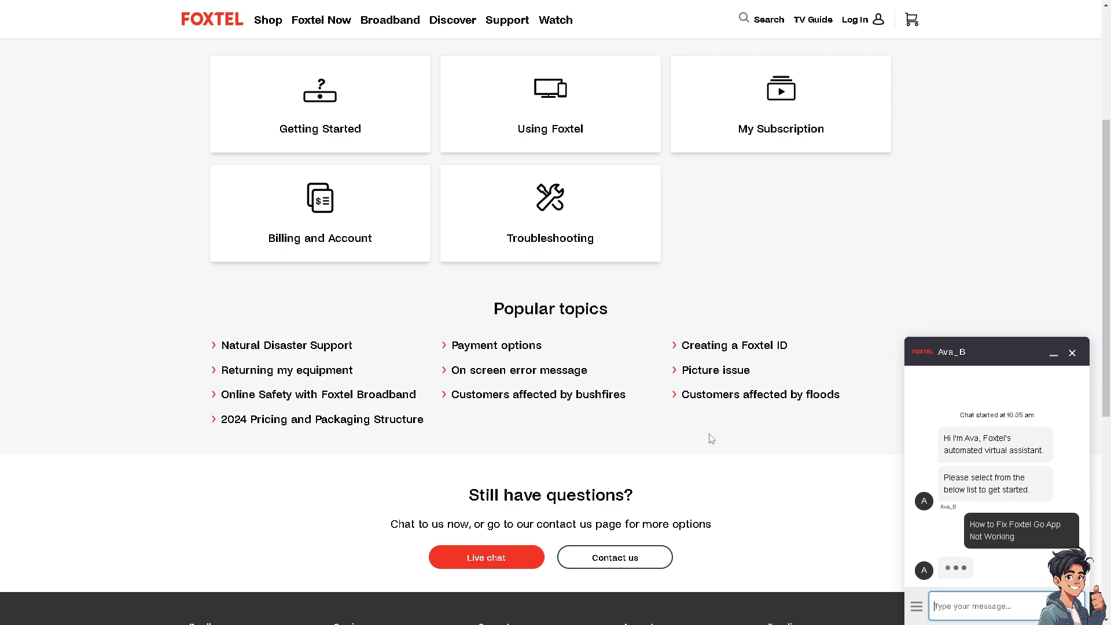
{"action": "left_click", "coordinate": [614, 561]}
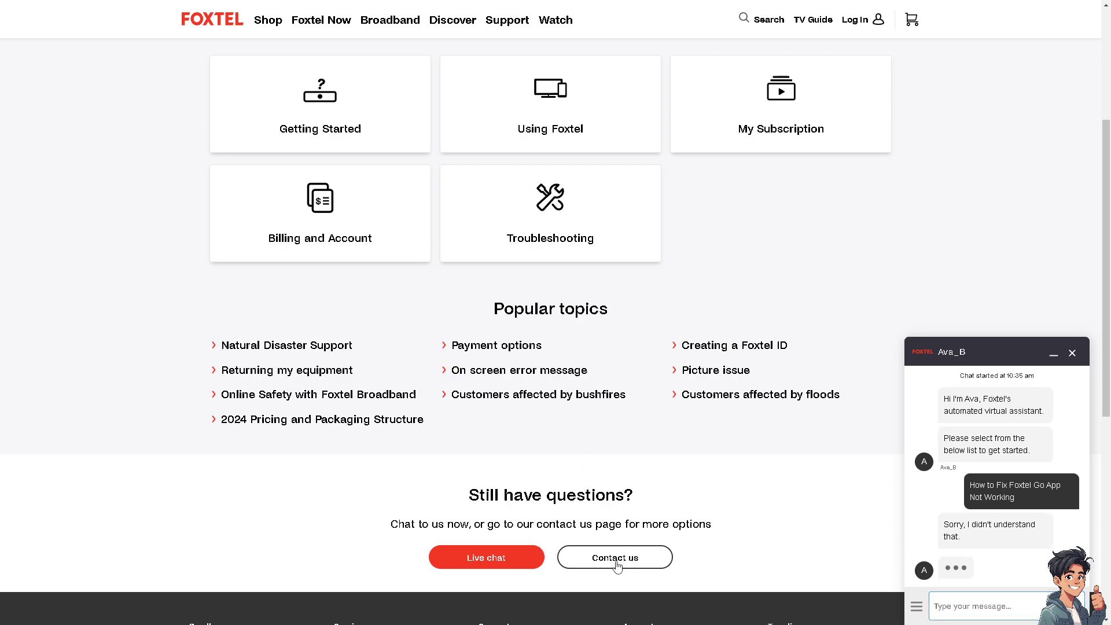